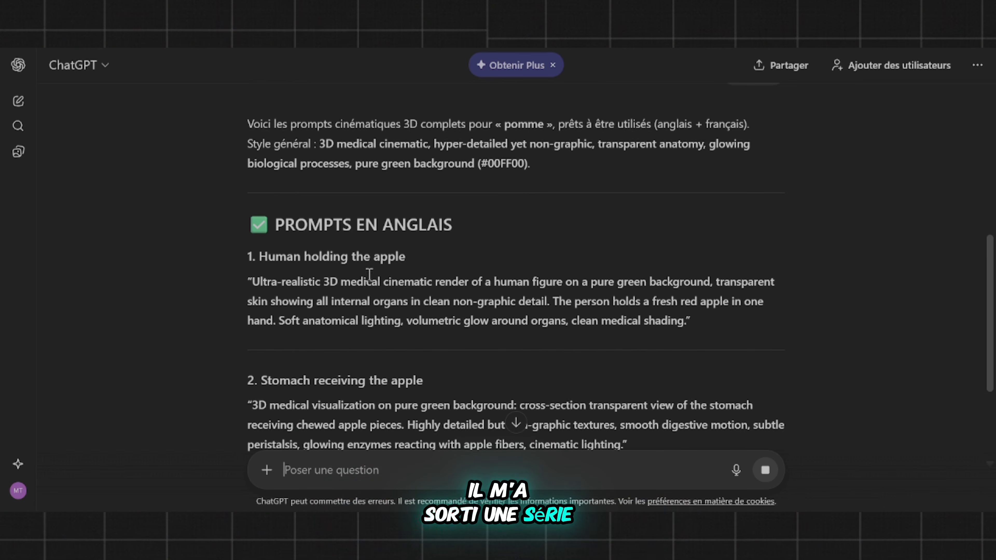
Step: Review the English image prompts for the apple scenes, from the human holding the apple to the potential side effects
{"action": "scroll", "coordinate": [297, 341], "scroll_direction": "down", "scroll_amount": 2}
{"action": "scroll", "coordinate": [305, 268], "scroll_direction": "up", "scroll_amount": 1}
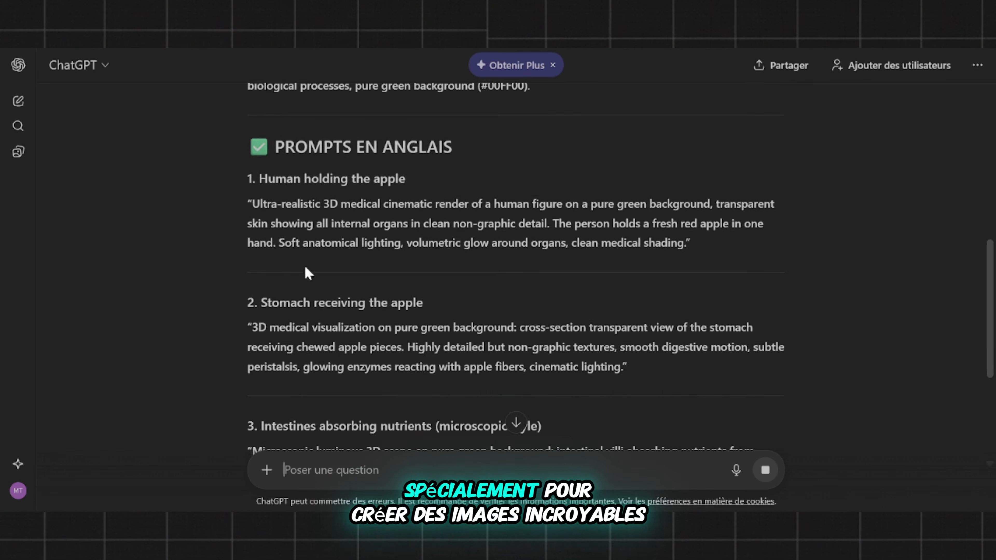
{"action": "scroll", "coordinate": [373, 345], "scroll_direction": "down", "scroll_amount": 2}
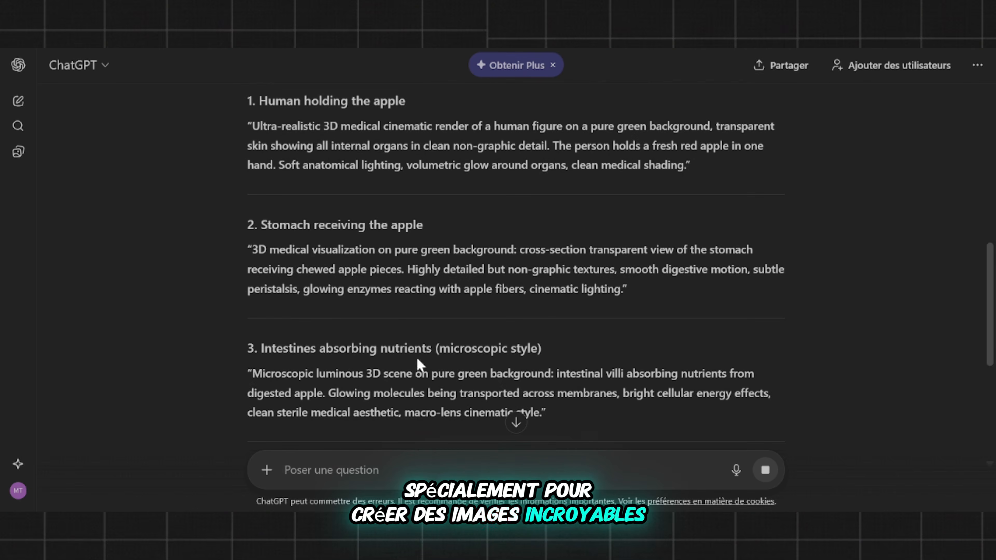
{"action": "scroll", "coordinate": [420, 365], "scroll_direction": "down", "scroll_amount": 4}
{"action": "scroll", "coordinate": [337, 334], "scroll_direction": "down", "scroll_amount": 2}
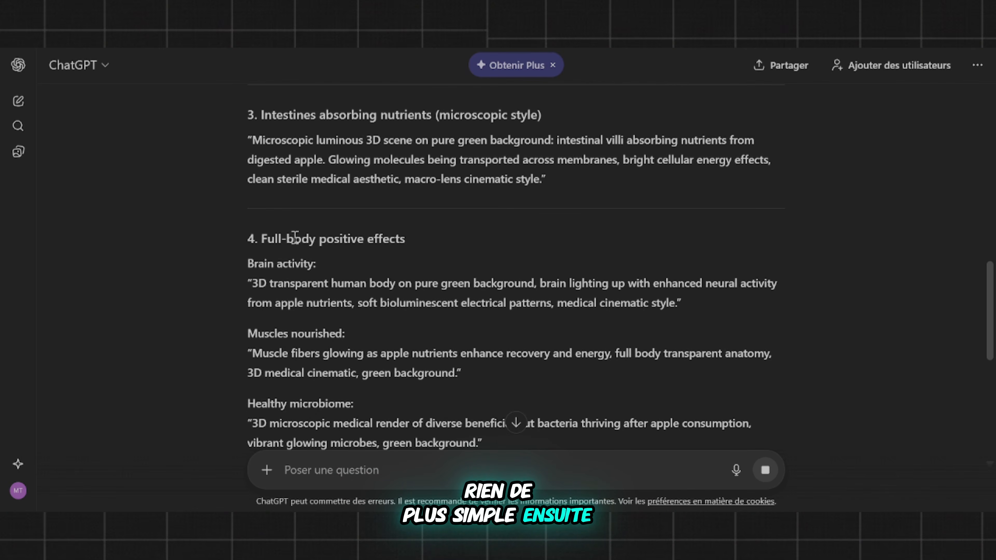
{"action": "scroll", "coordinate": [384, 343], "scroll_direction": "down", "scroll_amount": 4}
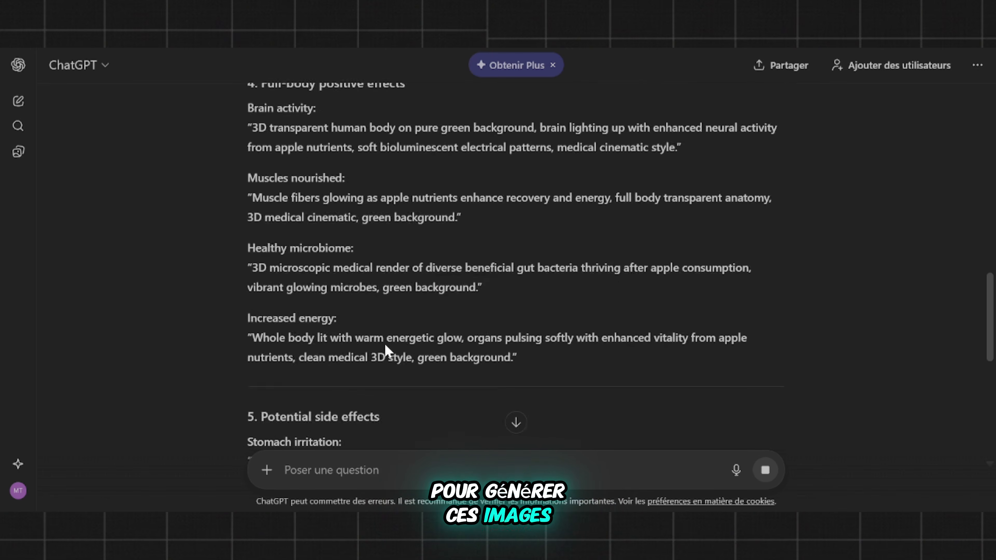
{"action": "scroll", "coordinate": [387, 342], "scroll_direction": "up", "scroll_amount": 4}
{"action": "scroll", "coordinate": [387, 341], "scroll_direction": "down", "scroll_amount": 5}
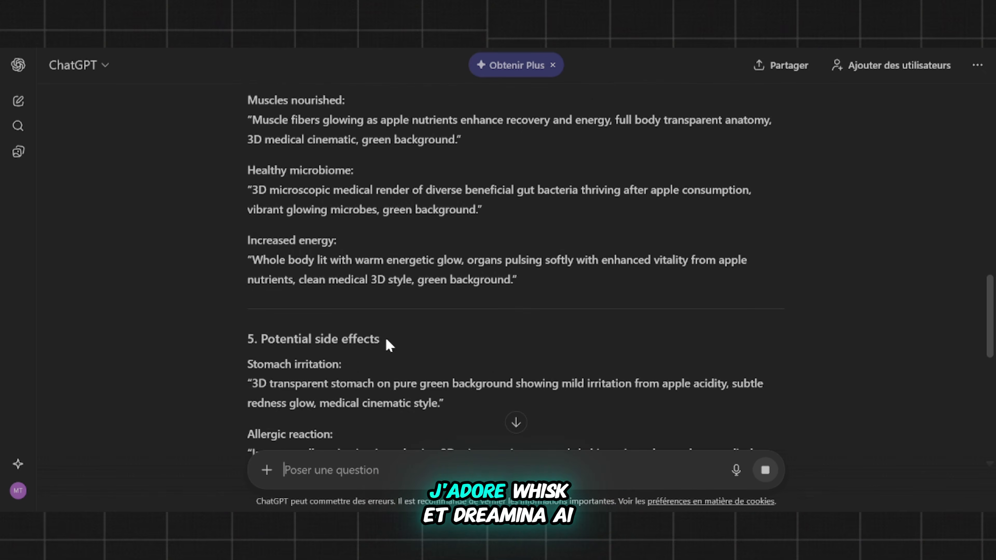
{"action": "scroll", "coordinate": [388, 344], "scroll_direction": "down", "scroll_amount": 4}
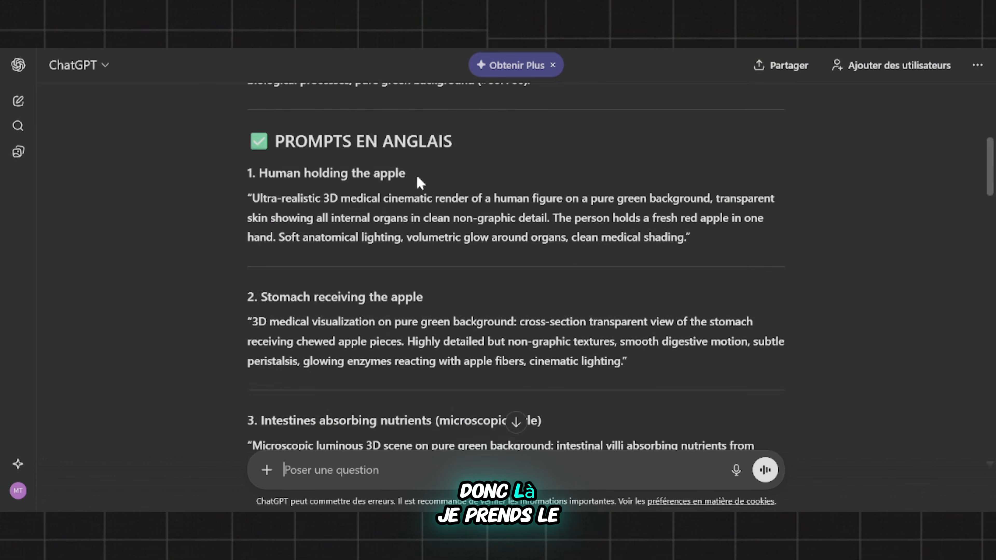
Step: Copy the full "Human holding the apple" image prompt from the ChatGPT answer
{"action": "scroll", "coordinate": [419, 214], "scroll_direction": "up", "scroll_amount": 2}
{"action": "scroll", "coordinate": [418, 214], "scroll_direction": "down", "scroll_amount": 5}
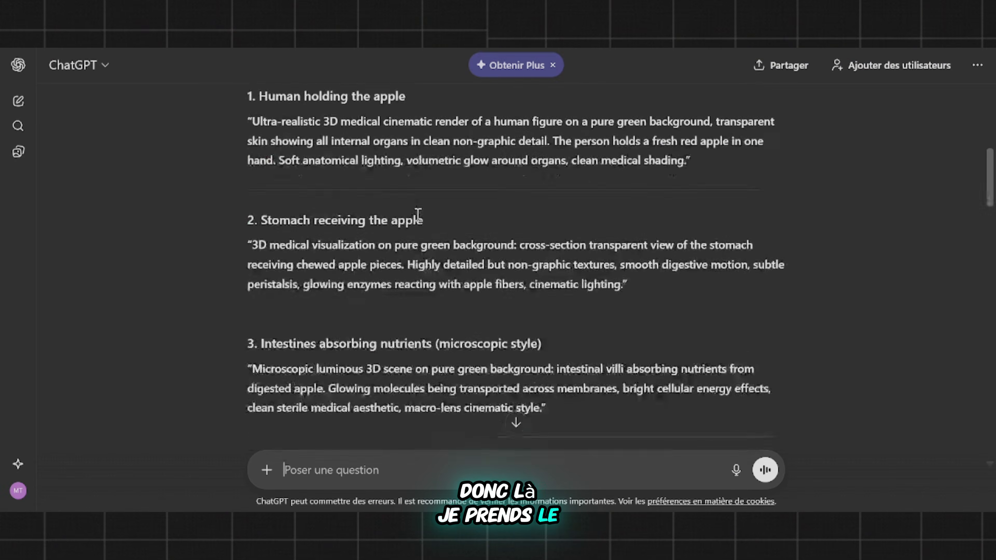
{"action": "scroll", "coordinate": [335, 195], "scroll_direction": "up", "scroll_amount": 3}
{"action": "scroll", "coordinate": [334, 195], "scroll_direction": "up", "scroll_amount": 1}
{"action": "left_click_drag", "start_coordinate": [250, 278], "coordinate": [669, 317]}
{"action": "key", "text": "ctrl+c"}
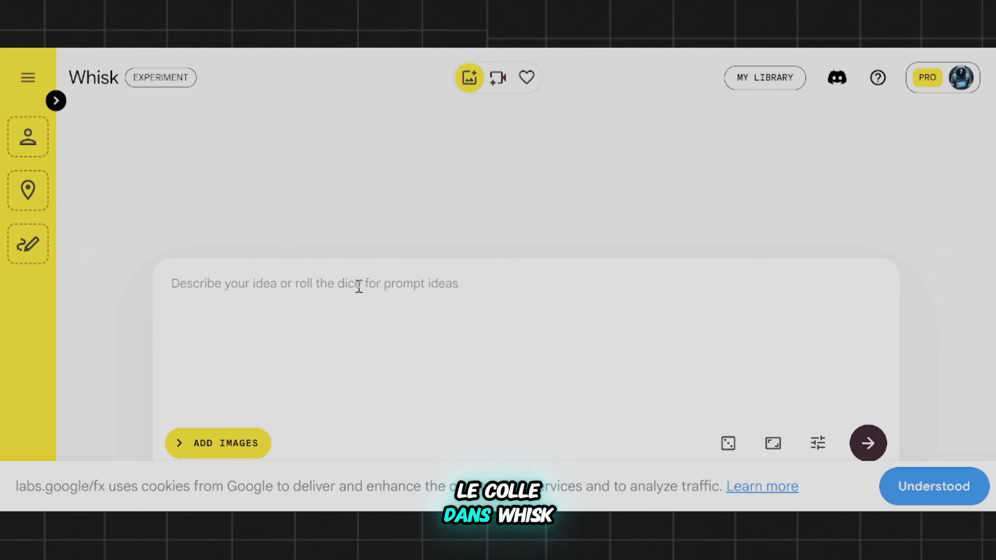
Step: Switch to Dreamina and generate images from the copied prompt with Image 4.0 at 9:16 and 2K
{"action": "key", "text": "ctrl+v"}
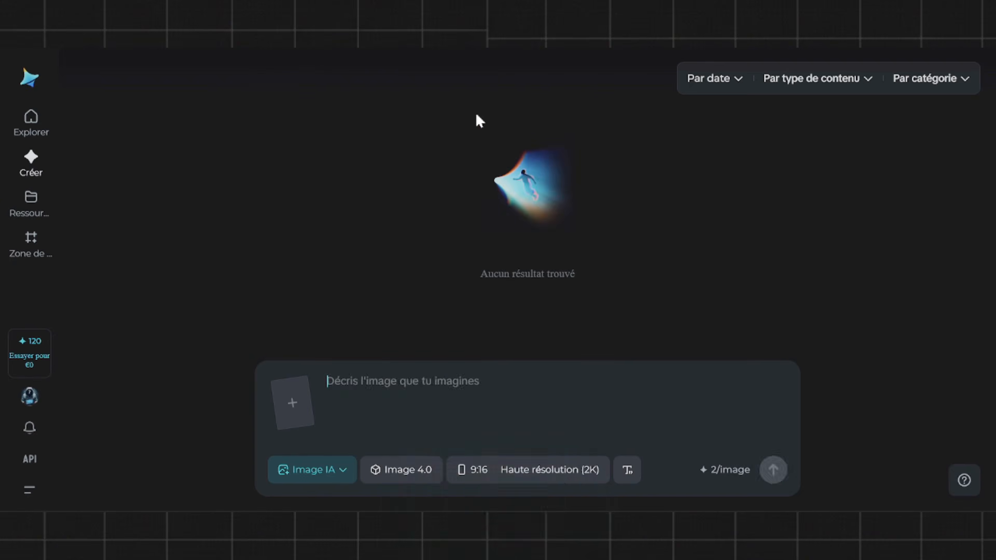
{"action": "left_click", "coordinate": [401, 387]}
{"action": "key", "text": "ctrl+v"}
{"action": "left_click", "coordinate": [772, 470]}
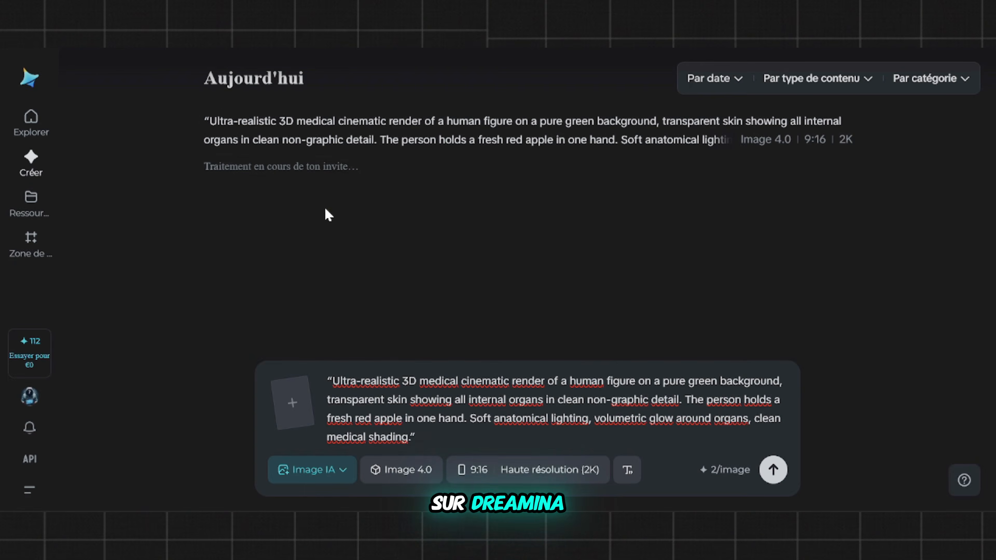
Step: Switch to Whisk and generate images from the same "Human holding the apple" prompt
{"action": "scroll", "coordinate": [136, 305], "scroll_direction": "up", "scroll_amount": 3}
{"action": "scroll", "coordinate": [149, 321], "scroll_direction": "down", "scroll_amount": 1}
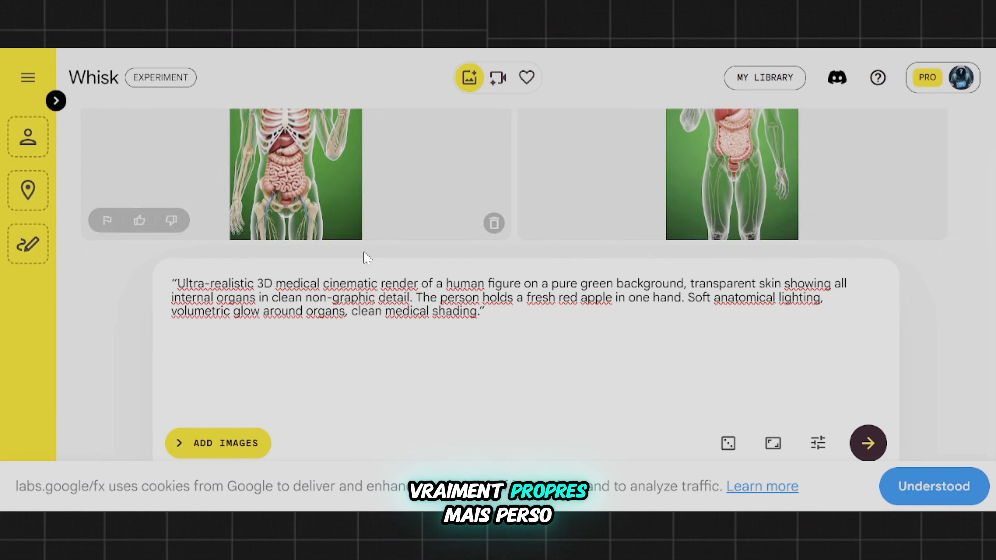
{"action": "scroll", "coordinate": [365, 255], "scroll_direction": "up", "scroll_amount": 3}
{"action": "left_click", "coordinate": [873, 452]}
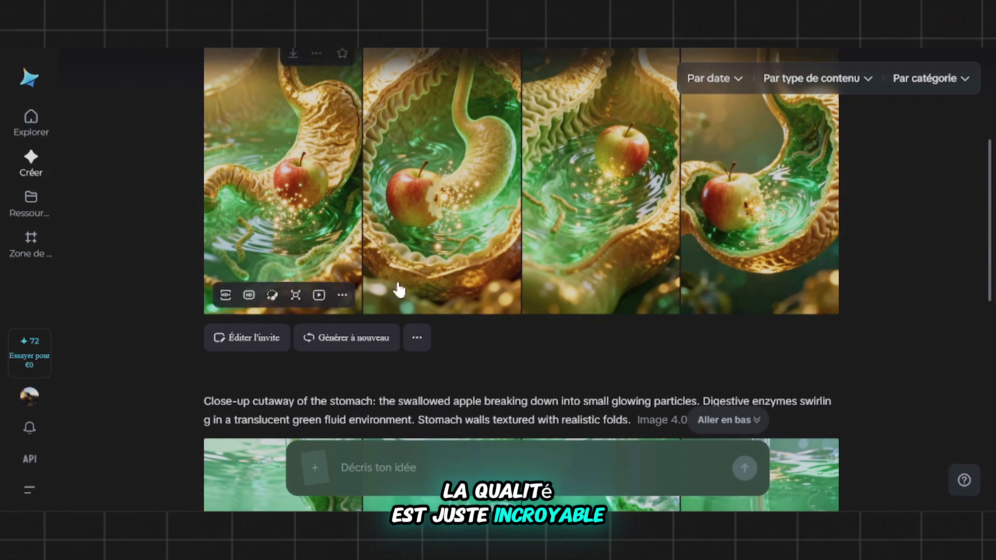
Step: Examine the image sets generated in Dreamina for the stomach, intestines, muscles, human figure and microbiome prompts
{"action": "scroll", "coordinate": [674, 274], "scroll_direction": "down", "scroll_amount": 5}
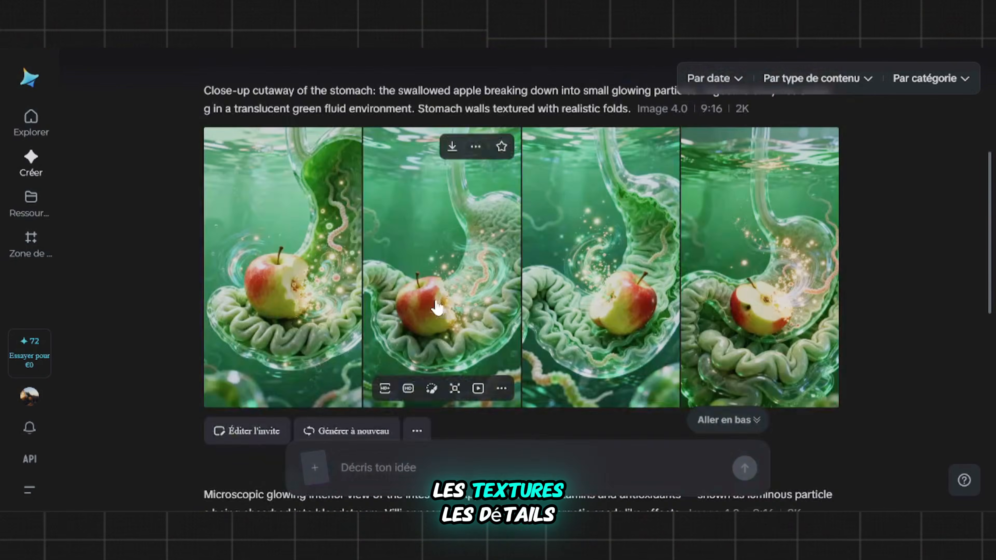
{"action": "scroll", "coordinate": [438, 302], "scroll_direction": "down", "scroll_amount": 7}
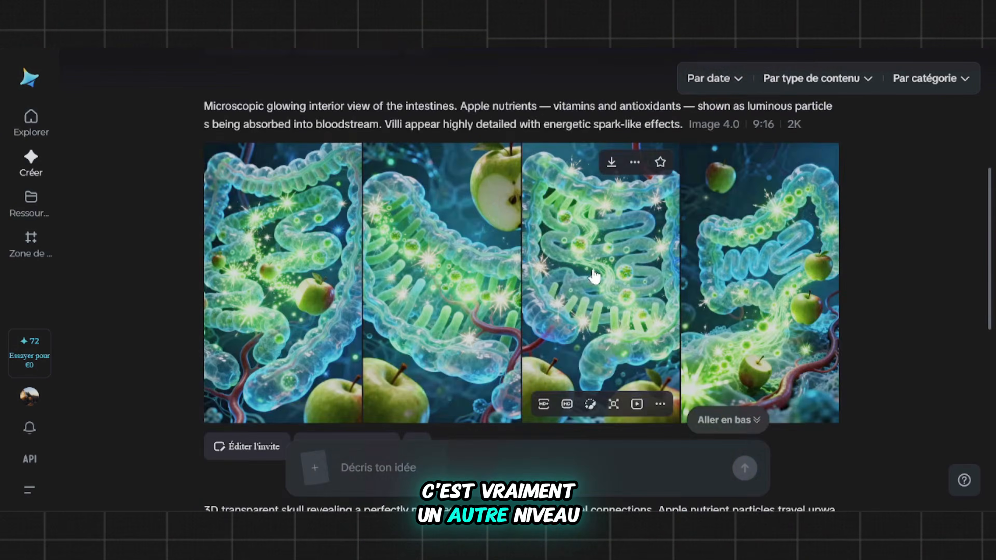
{"action": "scroll", "coordinate": [595, 277], "scroll_direction": "down", "scroll_amount": 10}
{"action": "scroll", "coordinate": [512, 290], "scroll_direction": "down", "scroll_amount": 12}
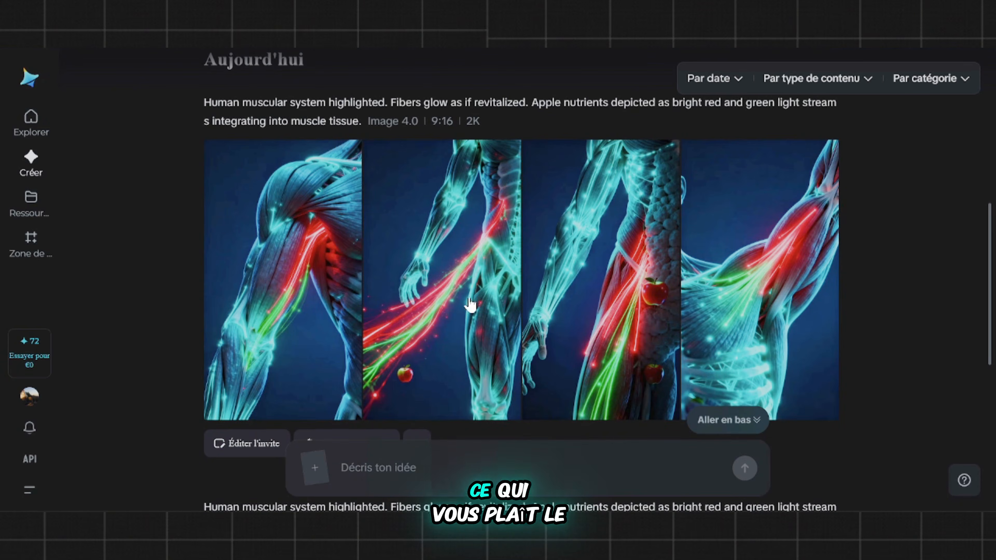
{"action": "scroll", "coordinate": [470, 304], "scroll_direction": "down", "scroll_amount": 10}
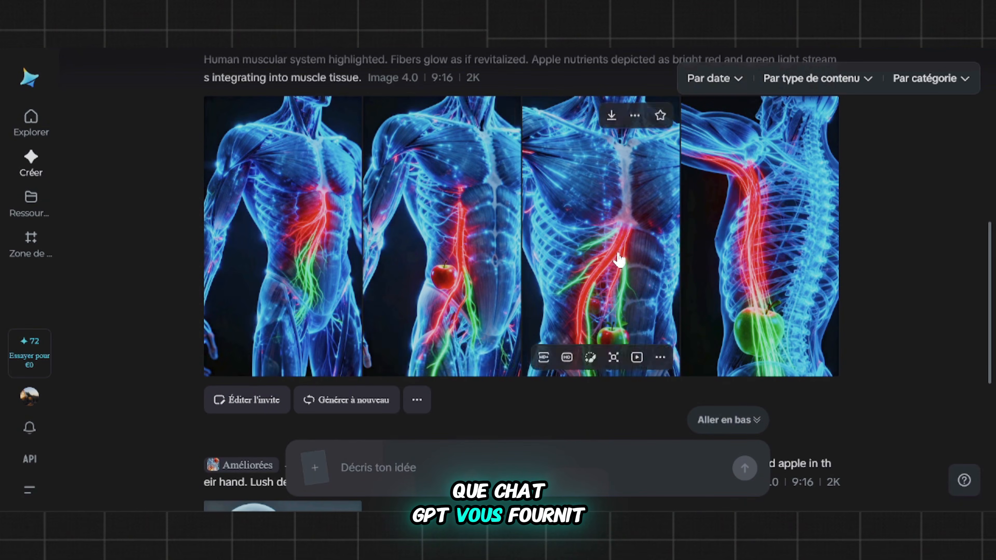
{"action": "scroll", "coordinate": [619, 259], "scroll_direction": "down", "scroll_amount": 15}
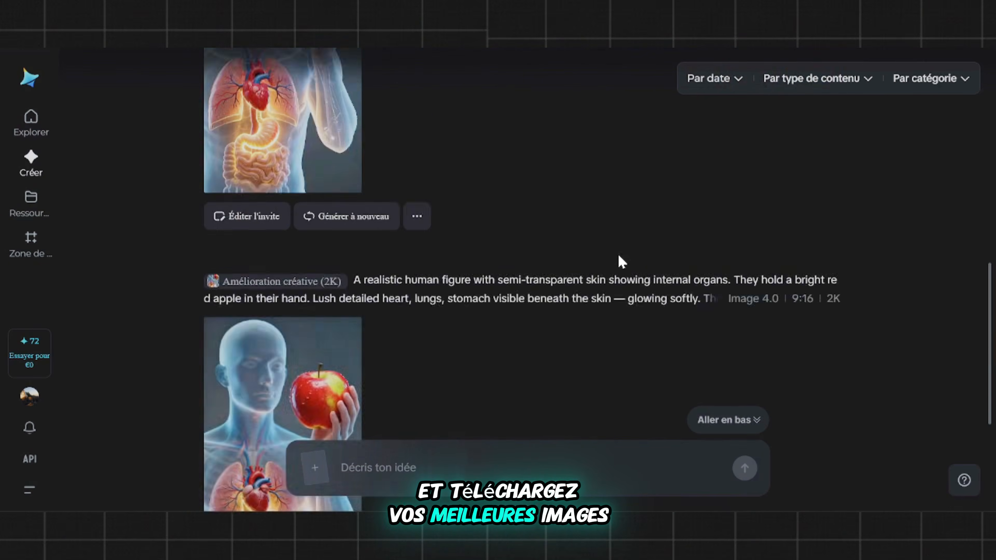
{"action": "scroll", "coordinate": [620, 261], "scroll_direction": "down", "scroll_amount": 15}
{"action": "mouse_move", "coordinate": [416, 256]}
{"action": "scroll", "coordinate": [420, 258], "scroll_direction": "up", "scroll_amount": 2}
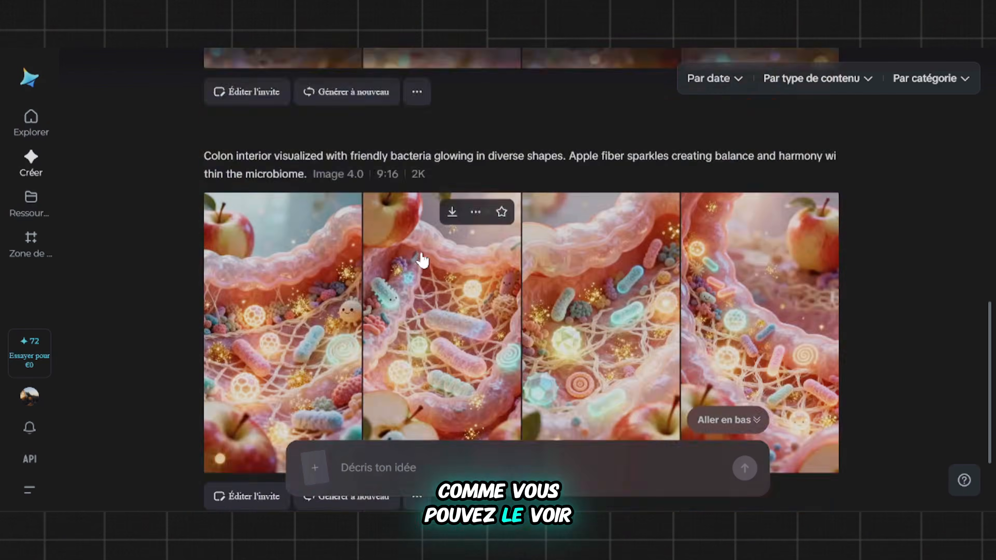
{"action": "scroll", "coordinate": [423, 255], "scroll_direction": "down", "scroll_amount": 3}
{"action": "scroll", "coordinate": [568, 236], "scroll_direction": "up", "scroll_amount": 20}
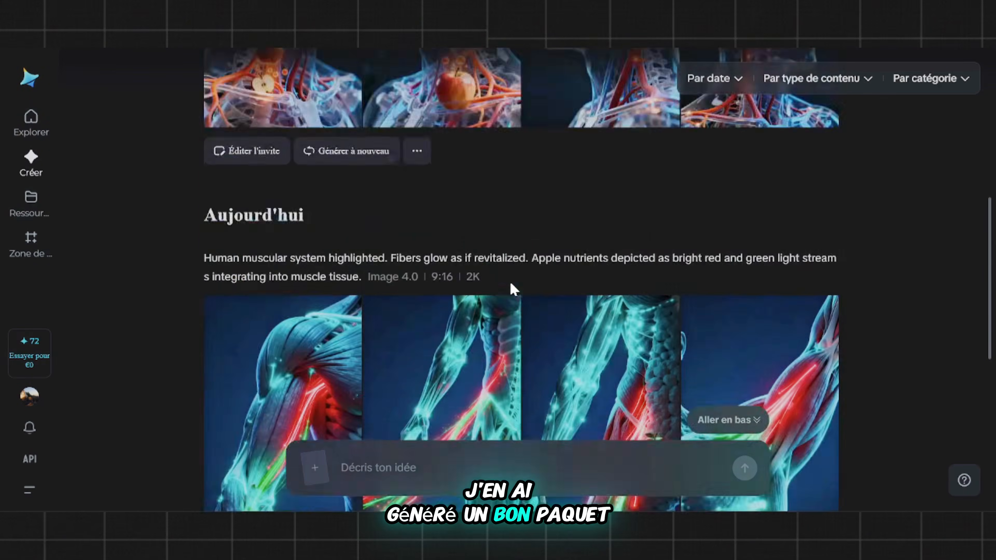
{"action": "scroll", "coordinate": [514, 284], "scroll_direction": "down", "scroll_amount": 8}
{"action": "scroll", "coordinate": [520, 283], "scroll_direction": "up", "scroll_amount": 6}
{"action": "scroll", "coordinate": [518, 276], "scroll_direction": "down", "scroll_amount": 2}
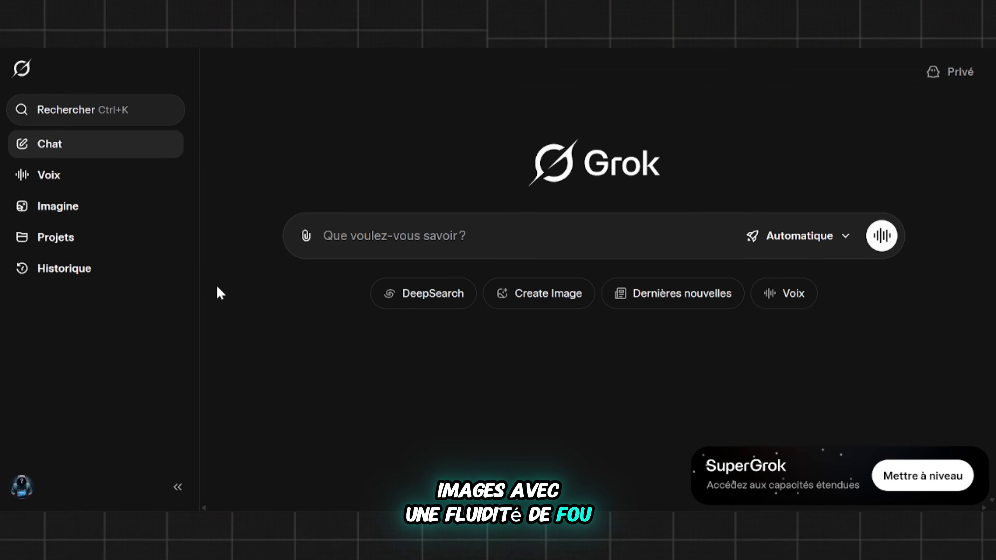
Step: Switch to Grok, open Imagine and upload the image of the transparent human holding the apple to animate it
{"action": "left_click", "coordinate": [94, 214]}
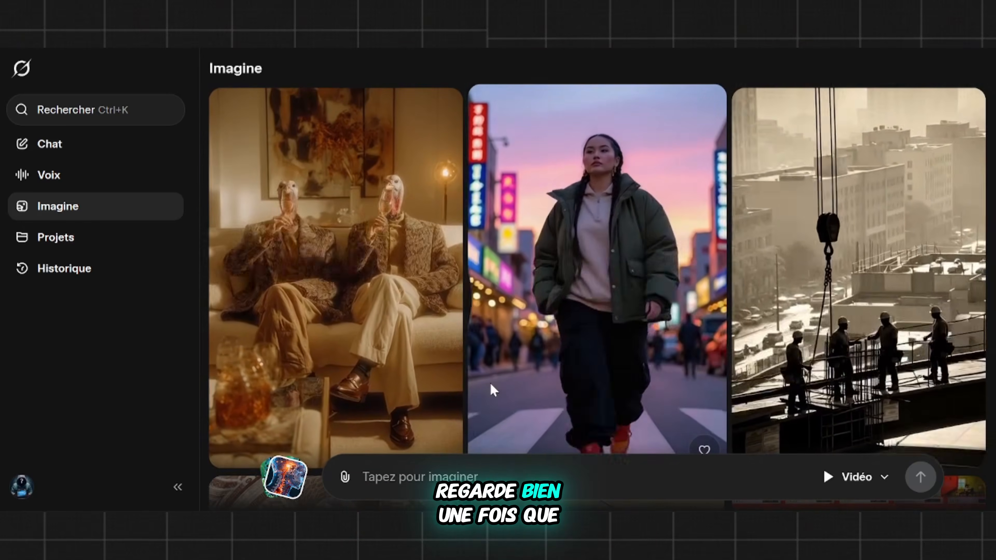
{"action": "scroll", "coordinate": [494, 390], "scroll_direction": "down", "scroll_amount": 1}
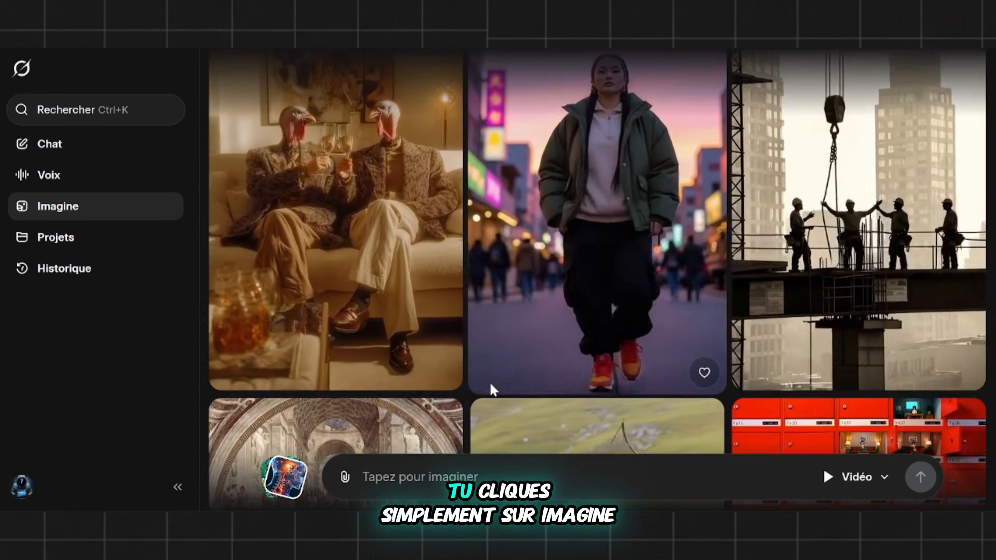
{"action": "scroll", "coordinate": [491, 385], "scroll_direction": "up", "scroll_amount": 1}
{"action": "scroll", "coordinate": [491, 386], "scroll_direction": "down", "scroll_amount": 1}
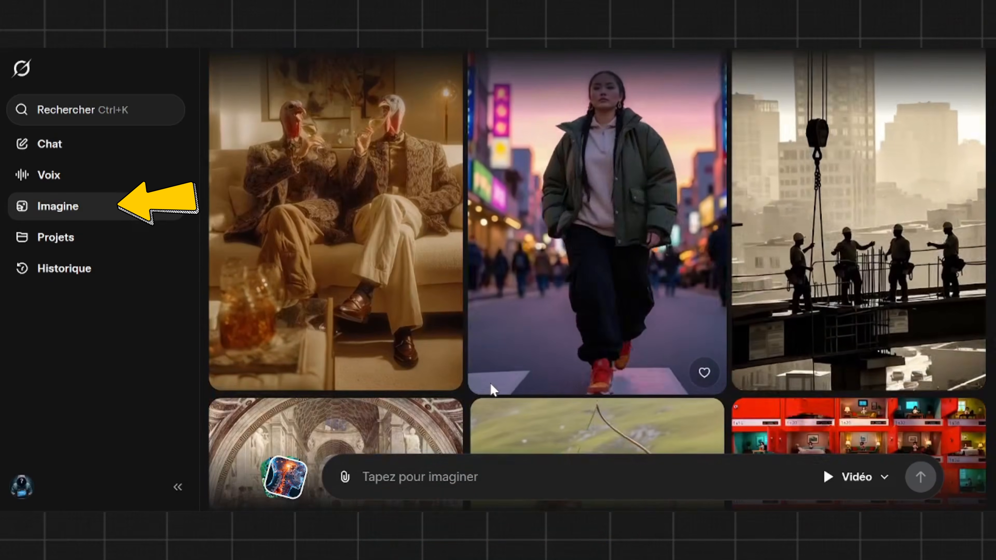
{"action": "scroll", "coordinate": [493, 391], "scroll_direction": "up", "scroll_amount": 1}
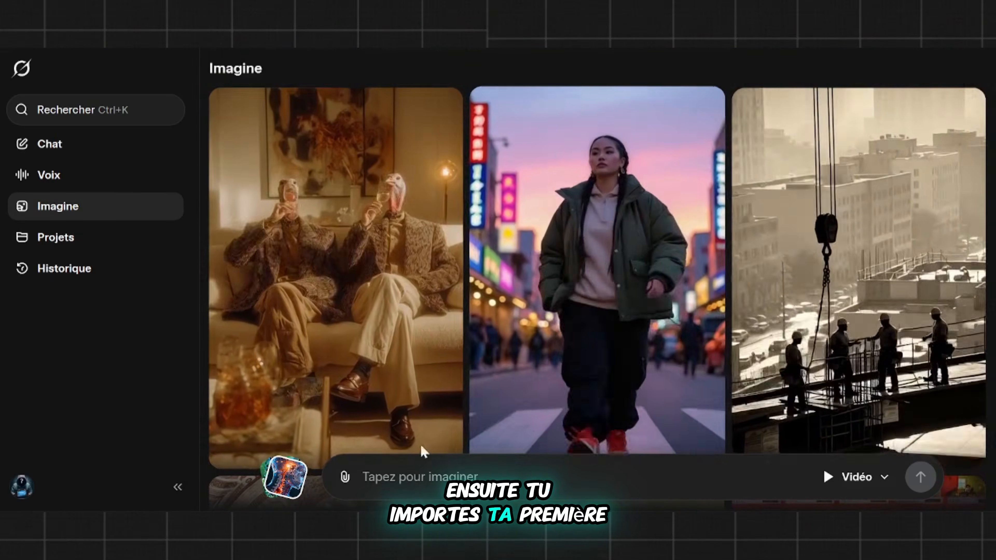
{"action": "left_click", "coordinate": [345, 477]}
{"action": "left_click", "coordinate": [376, 316]}
{"action": "left_click", "coordinate": [373, 302]}
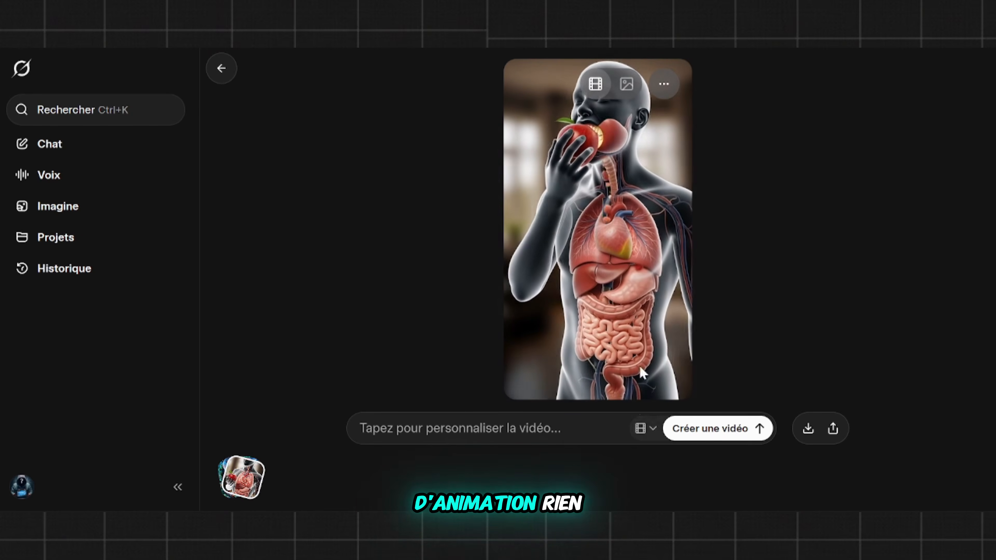
{"action": "mouse_move", "coordinate": [637, 229]}
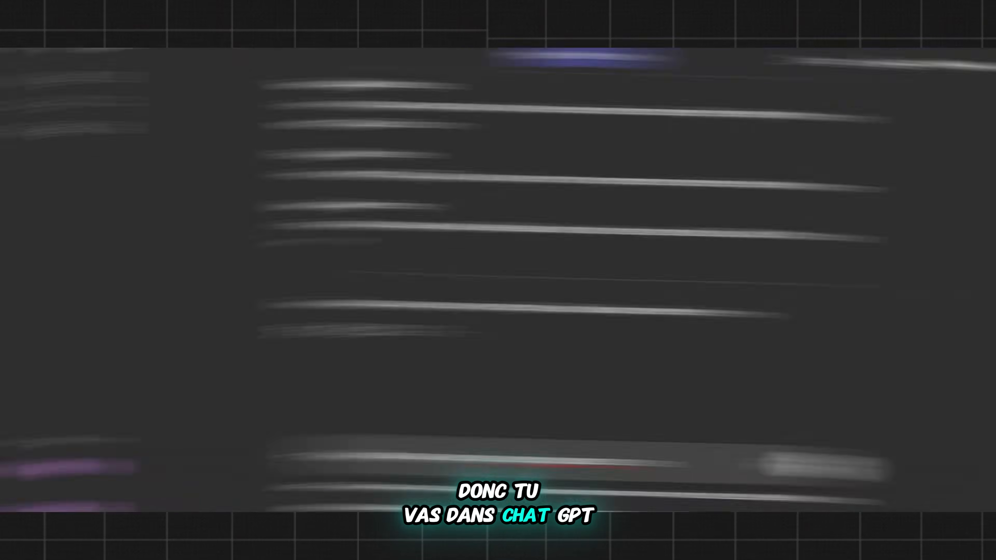
Step: Ask ChatGPT for a distinct video prompt for each scene and copy the "Humain tenant la pomme" prompt into Grok
{"action": "key", "text": "Return"}
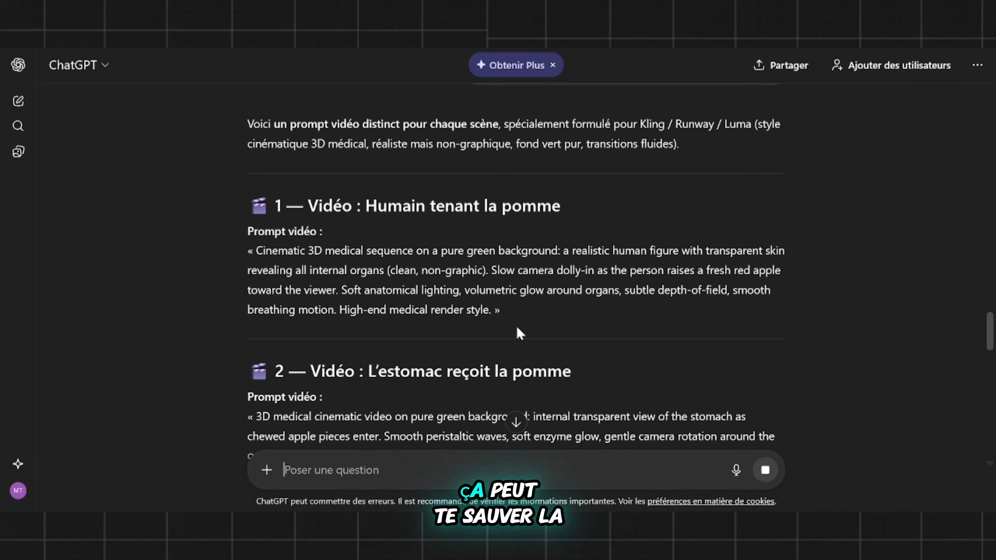
{"action": "scroll", "coordinate": [516, 326], "scroll_direction": "down", "scroll_amount": 3}
{"action": "scroll", "coordinate": [516, 325], "scroll_direction": "up", "scroll_amount": 3}
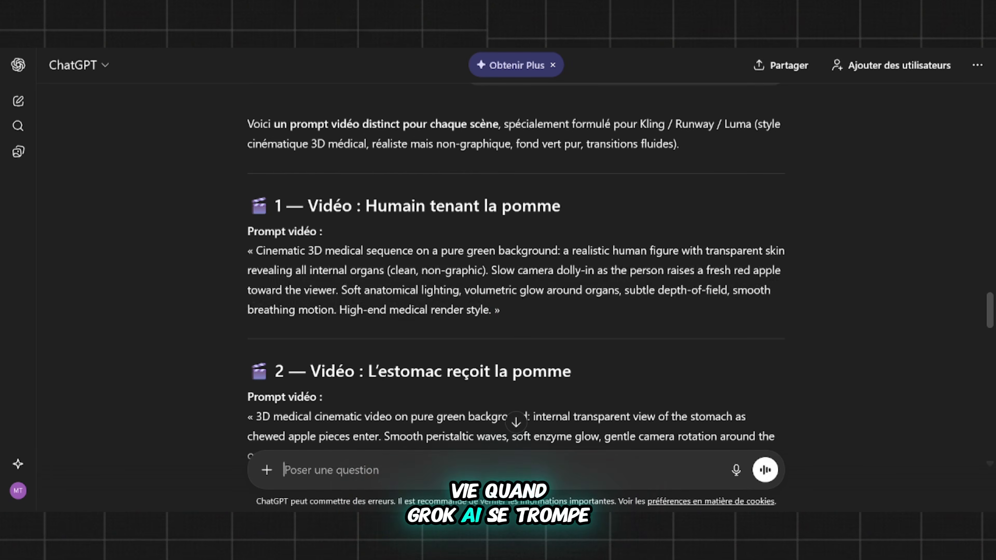
{"action": "left_click_drag", "start_coordinate": [253, 252], "coordinate": [491, 310]}
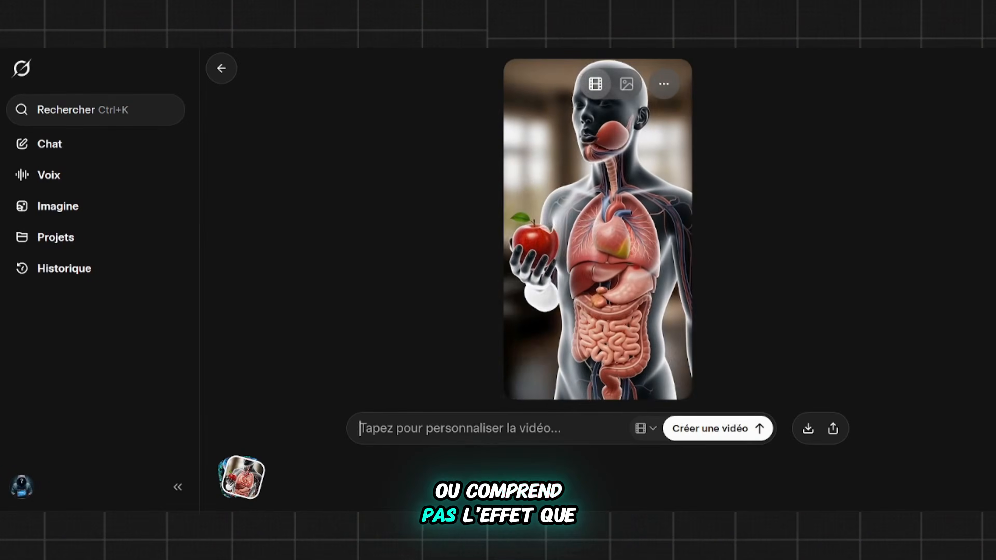
{"action": "type", "text": "Cinematic 3D medical sequence on a pure green background: a realistic human figure with transparent skin revealing all internal organs (clean, non-graphic). Slow camera dolly-in as the person raises a fresh red apple toward the viewer. Soft anatomical lighting, volumetric glow around organs, subtle depth-of-field, smooth breathing motion. High-end medical render style."}
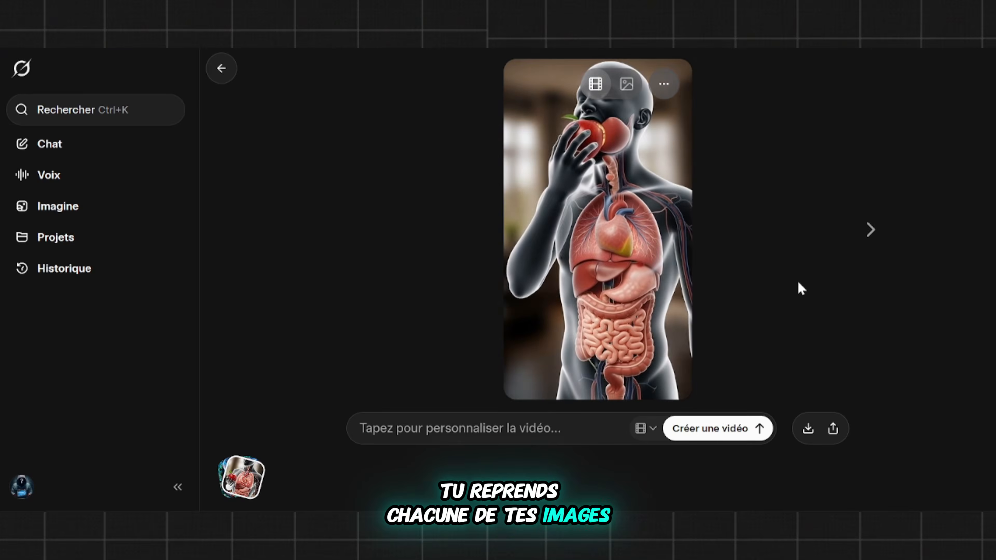
Step: Return from the apple video to Grok's Imagine page, start attaching another image and paste the video prompt
{"action": "left_click", "coordinate": [222, 69]}
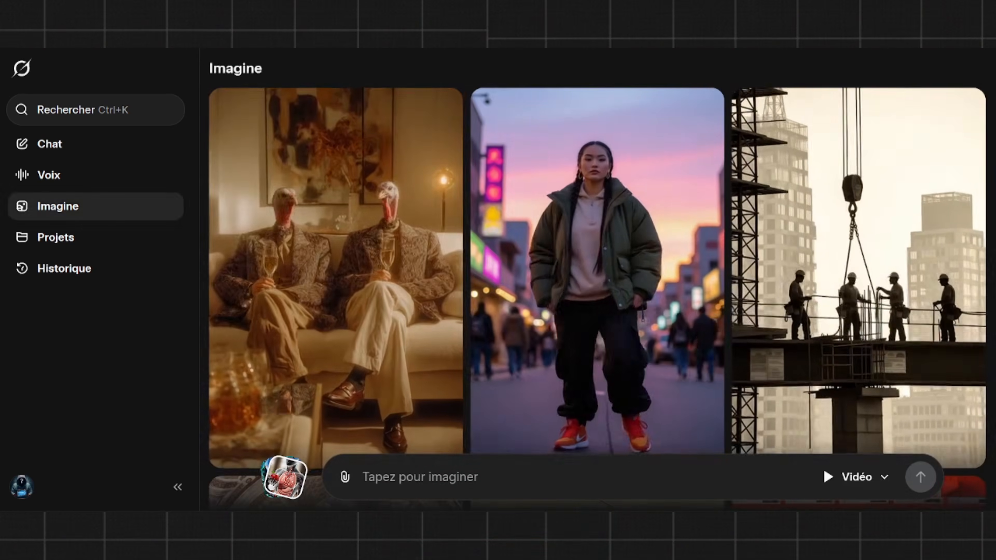
{"action": "left_click", "coordinate": [344, 477]}
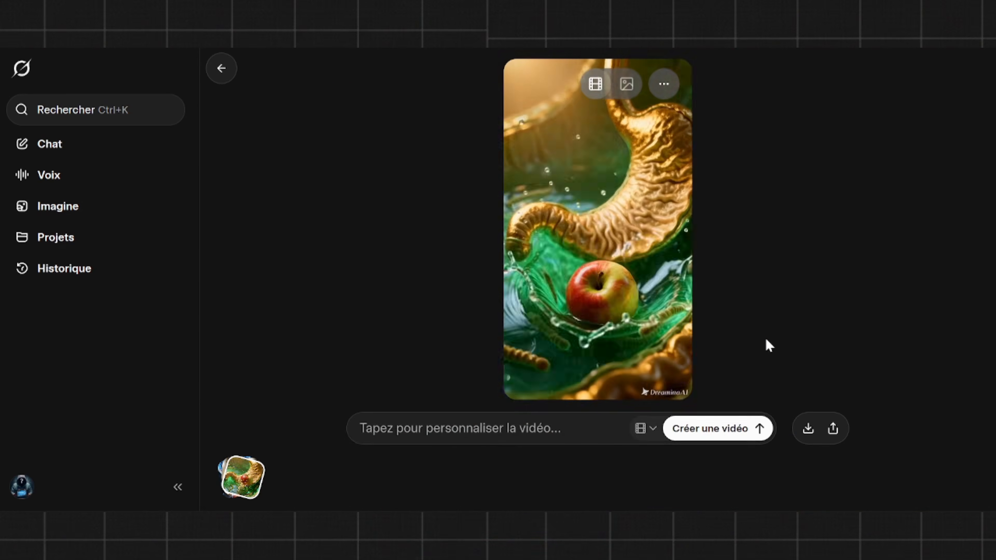
{"action": "type", "text": "3D medical cinematic video on pure green background: internal transparent view of the stomach as chewed apple pieces enter. Smooth peristaltic waves, soft enzyme glow, gentle camera rotation around the organ. Non-graphic textures, clean medical visuals. Atmospheric volumetric lighting and slow macro-style focus transitions."}
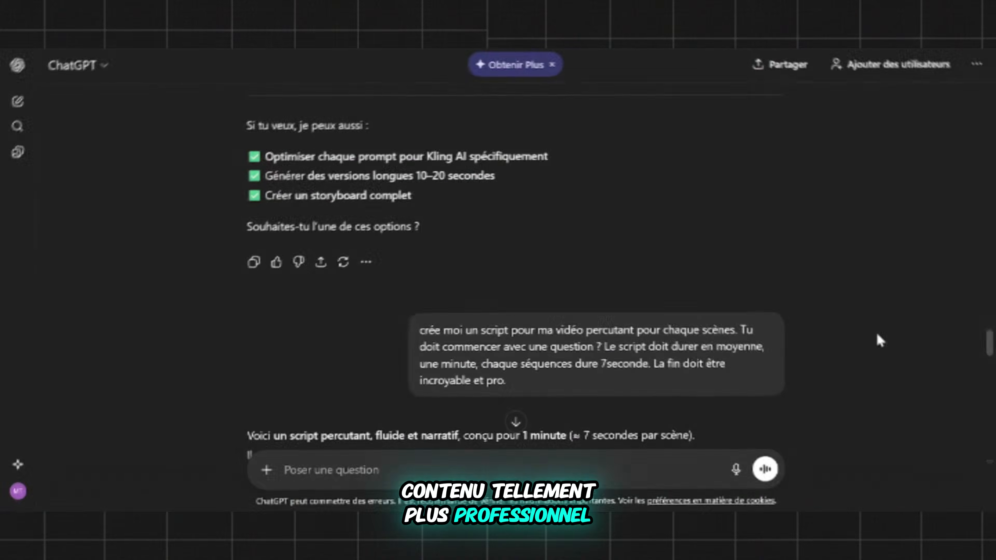
Step: Copy the script's opening question "Et si une simple pomme pouvait déclencher une réaction en chaîne dans tout votre corps ?" into ElevenLabs and generate speech
{"action": "scroll", "coordinate": [881, 336], "scroll_direction": "down", "scroll_amount": 2}
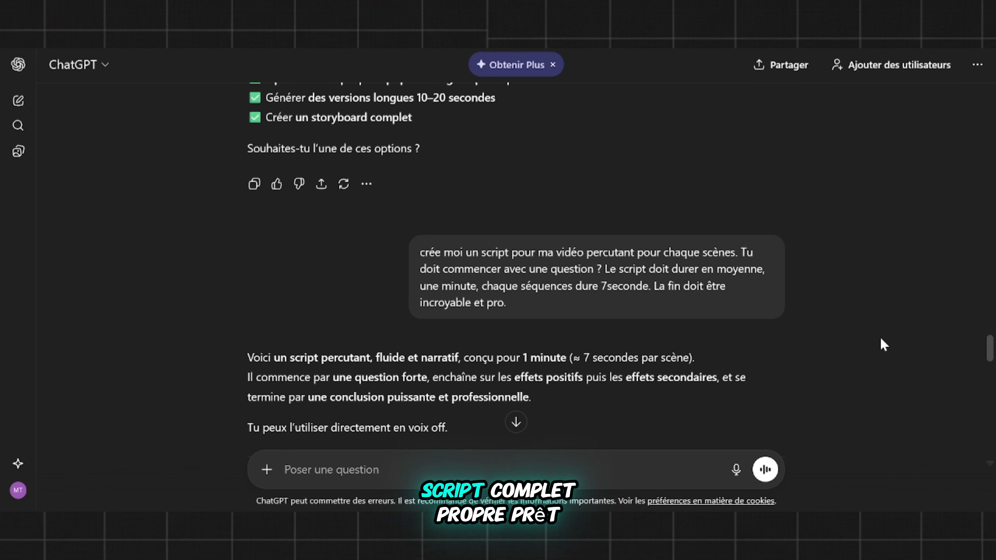
{"action": "scroll", "coordinate": [881, 336], "scroll_direction": "down", "scroll_amount": 10}
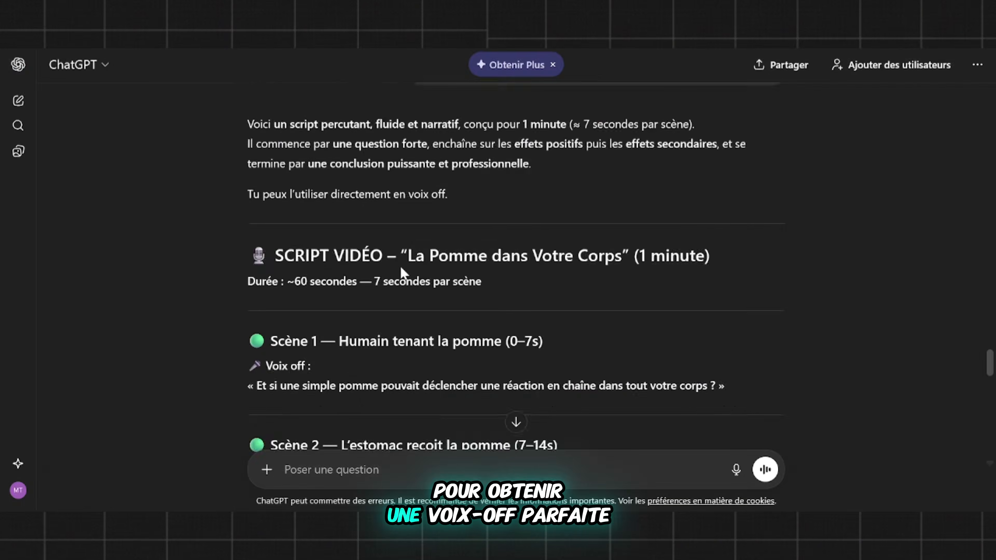
{"action": "left_click_drag", "start_coordinate": [254, 307], "coordinate": [629, 307]}
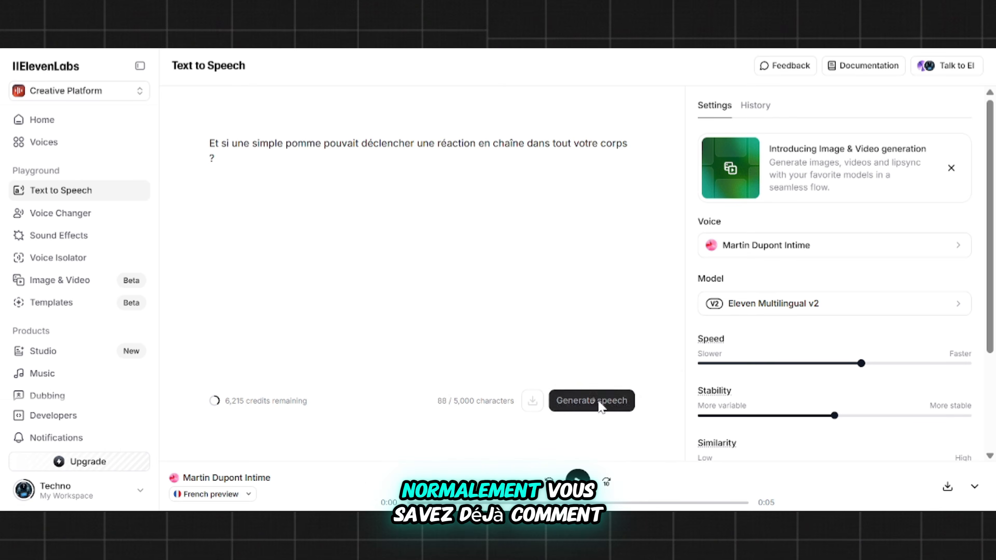
{"action": "left_click", "coordinate": [601, 407]}
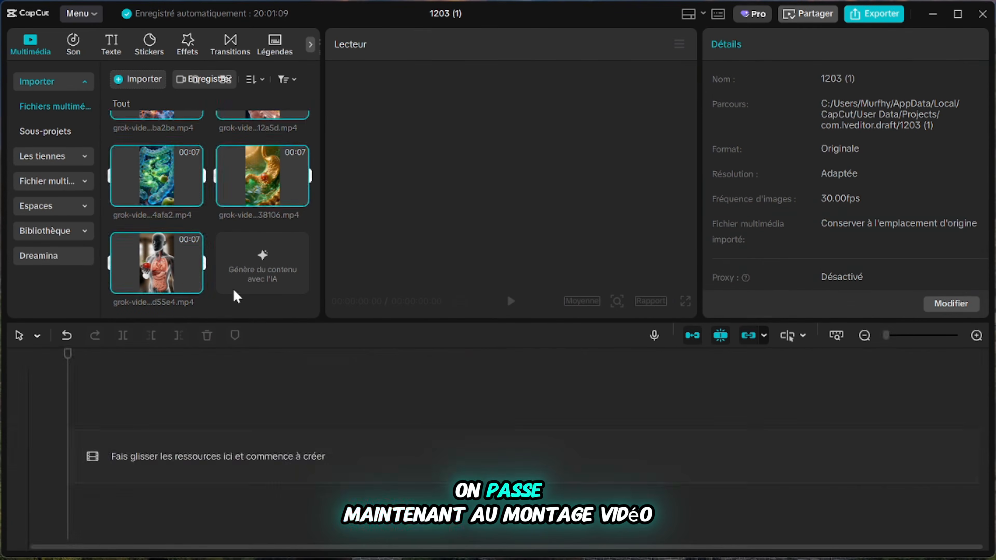
Step: Switch to CapCut and place all the imported Grok video clips one after another on the timeline
{"action": "left_click_drag", "start_coordinate": [156, 262], "coordinate": [222, 455]}
{"action": "left_click", "coordinate": [228, 444]}
{"action": "left_click", "coordinate": [291, 336]}
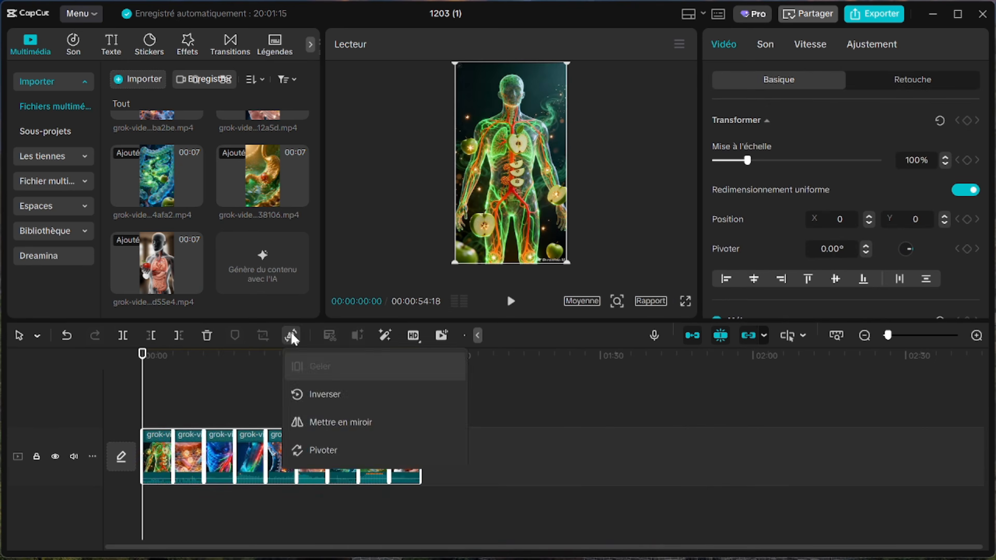
Step: Reorder the Grok clips to follow the script, moving the clip of the body holding the apple to the start of the timeline
{"action": "left_click", "coordinate": [165, 403]}
{"action": "left_click_drag", "start_coordinate": [165, 405], "coordinate": [142, 405]}
{"action": "left_click_drag", "start_coordinate": [404, 465], "coordinate": [157, 465]}
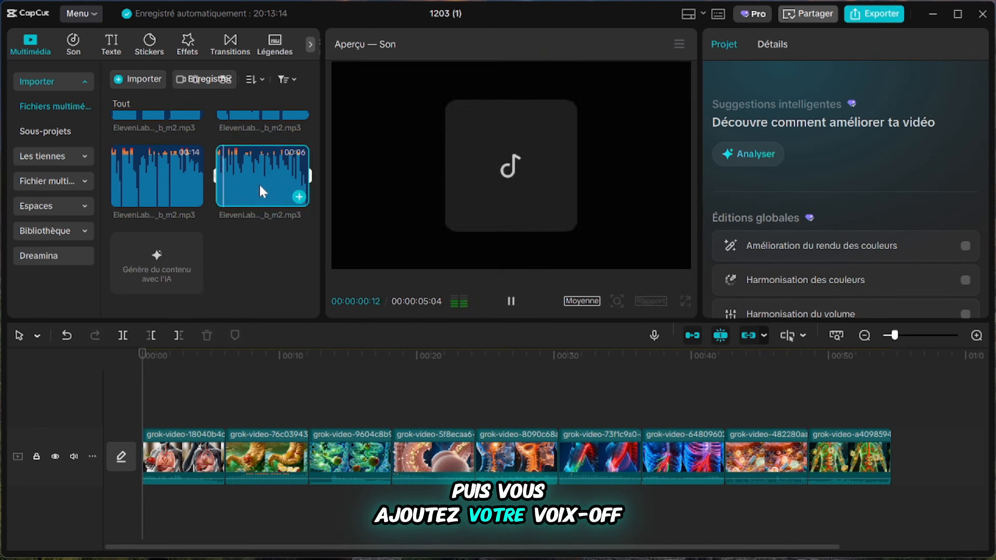
Step: Place the ElevenLabs voice-over recordings one after another beneath the video clips and fit the clips to the narration
{"action": "left_click_drag", "start_coordinate": [282, 180], "coordinate": [273, 519]}
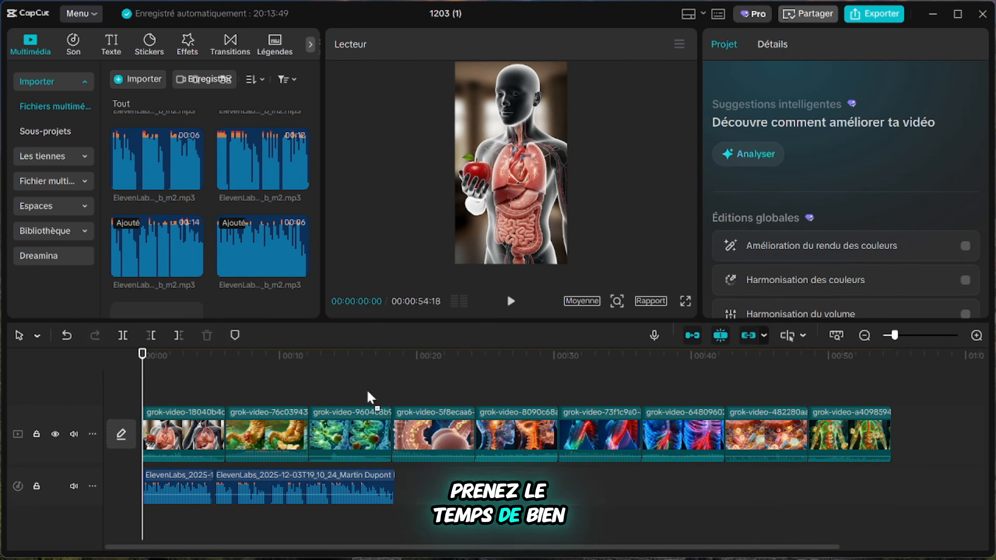
{"action": "left_click", "coordinate": [239, 164]}
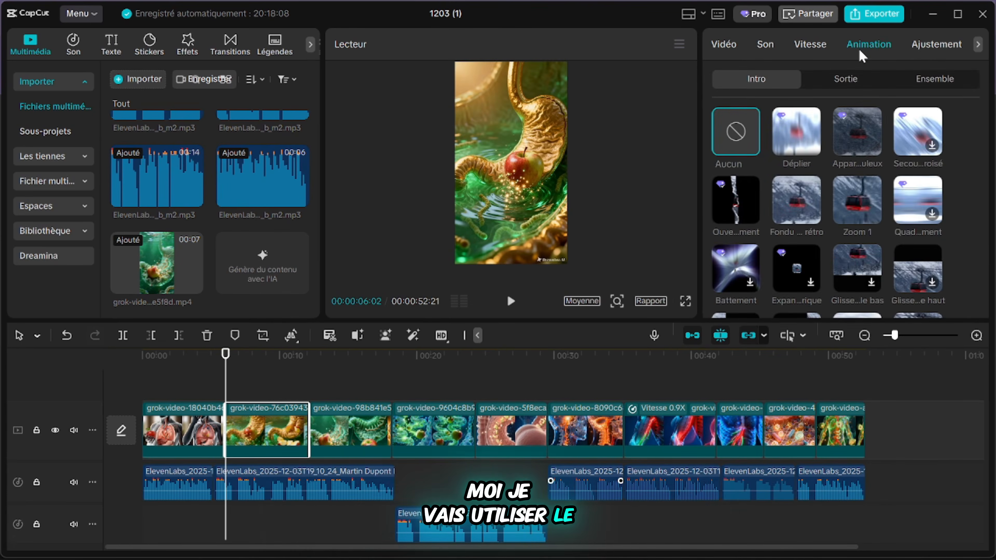
Step: Apply the Zoom 1 intro animation to the second clip, showing the golden stomach, and play back the transition into it
{"action": "left_click", "coordinate": [867, 215]}
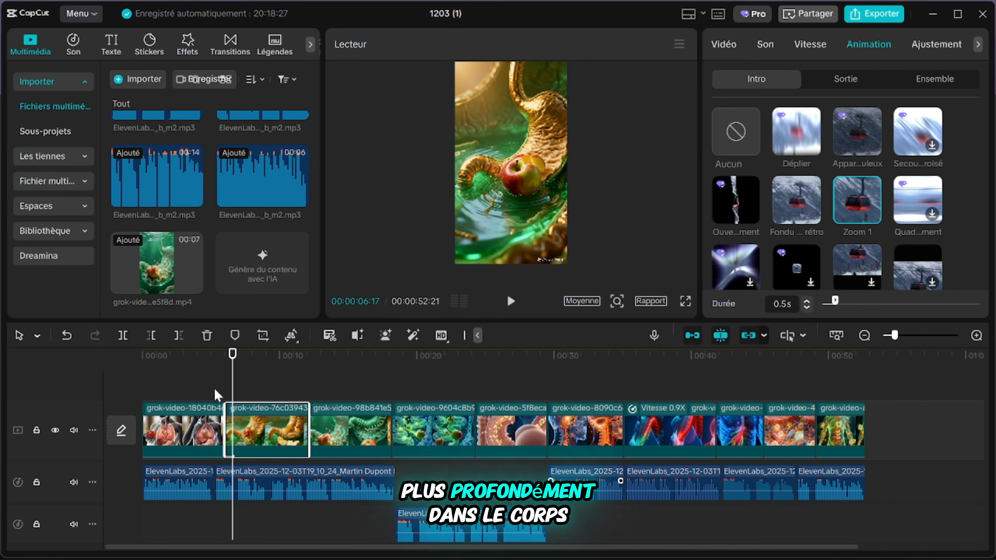
{"action": "left_click", "coordinate": [216, 397]}
{"action": "key", "text": "space"}
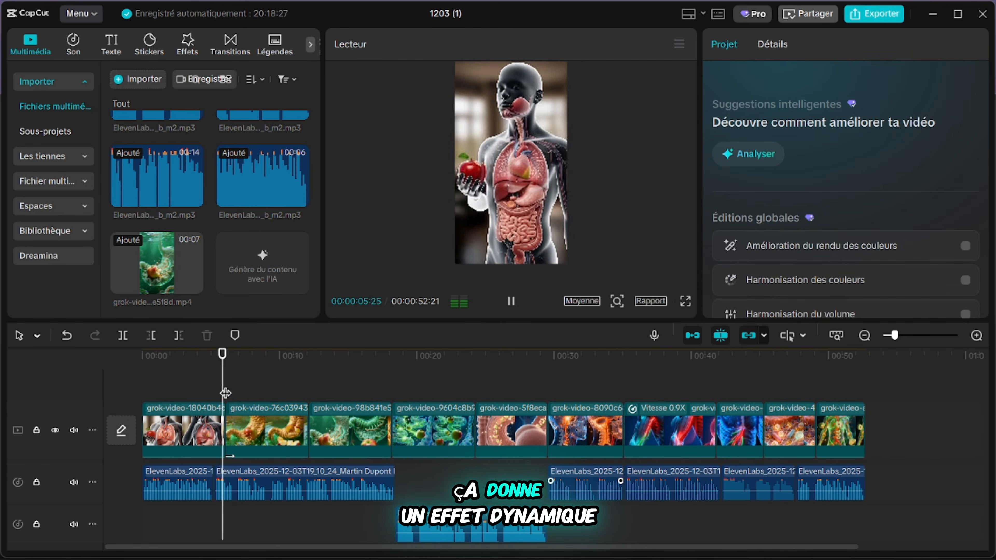
{"action": "key", "text": "space"}
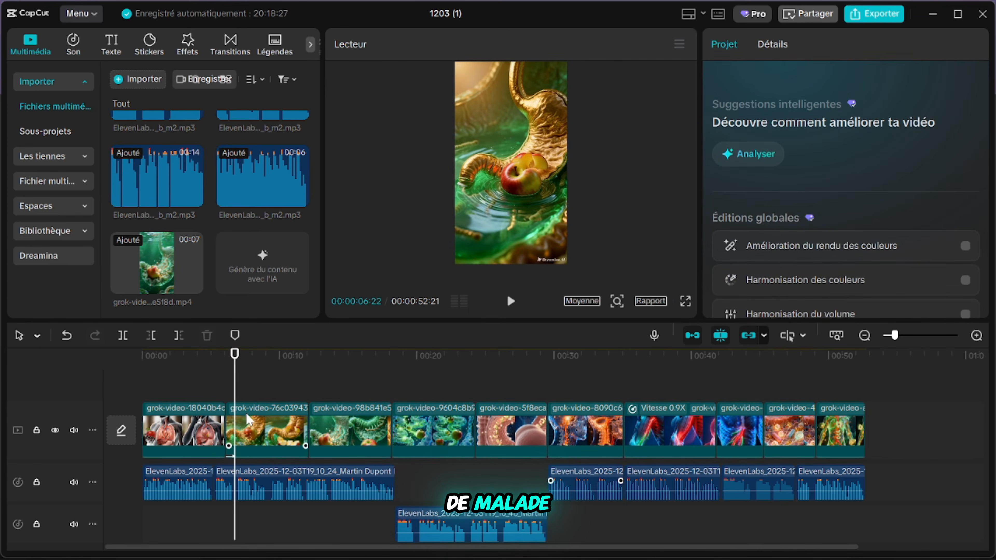
{"action": "left_click", "coordinate": [248, 420]}
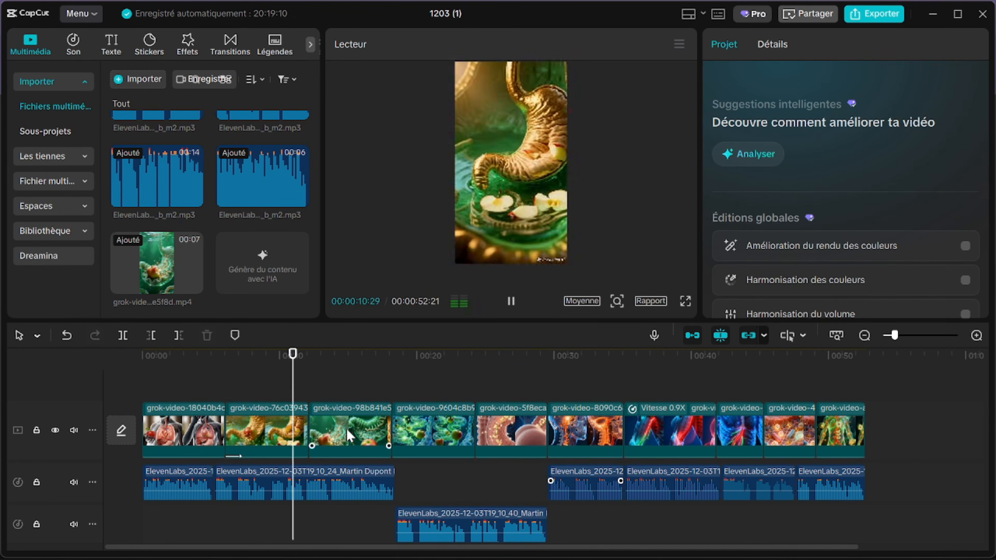
Step: Apply the Zoom 1 intro animation to the following clips, from the green intestine scene through the 0.9X speed clip
{"action": "left_click", "coordinate": [350, 435]}
{"action": "left_click", "coordinate": [858, 200]}
{"action": "left_click", "coordinate": [350, 436]}
{"action": "left_click", "coordinate": [512, 433]}
{"action": "left_click", "coordinate": [857, 200]}
{"action": "left_click", "coordinate": [584, 436]}
{"action": "left_click", "coordinate": [858, 200]}
{"action": "left_click", "coordinate": [679, 438]}
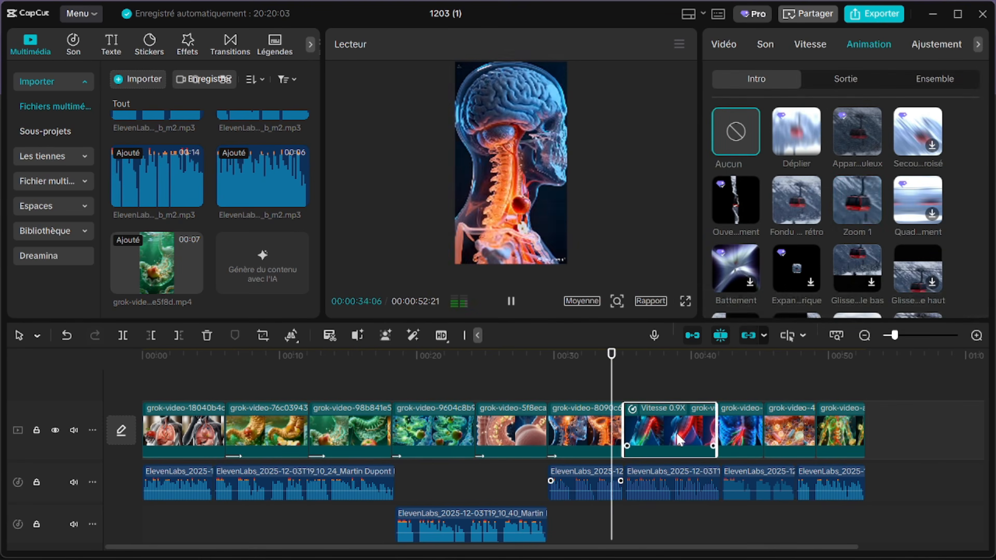
{"action": "left_click", "coordinate": [858, 201]}
Step: Give the last clip an exit animation, and apply the Zoom 1 intro with an adjusted duration to the opening clip
{"action": "left_click", "coordinate": [841, 434]}
{"action": "left_click", "coordinate": [846, 79]}
{"action": "left_click", "coordinate": [858, 201]}
{"action": "left_click", "coordinate": [185, 433]}
{"action": "left_click", "coordinate": [858, 201]}
{"action": "left_click_drag", "start_coordinate": [867, 302], "coordinate": [835, 302]}
Step: Adjust the volume of the Grok clips' own sound, from the opening clip through the rest of the timeline
{"action": "left_click", "coordinate": [766, 44]}
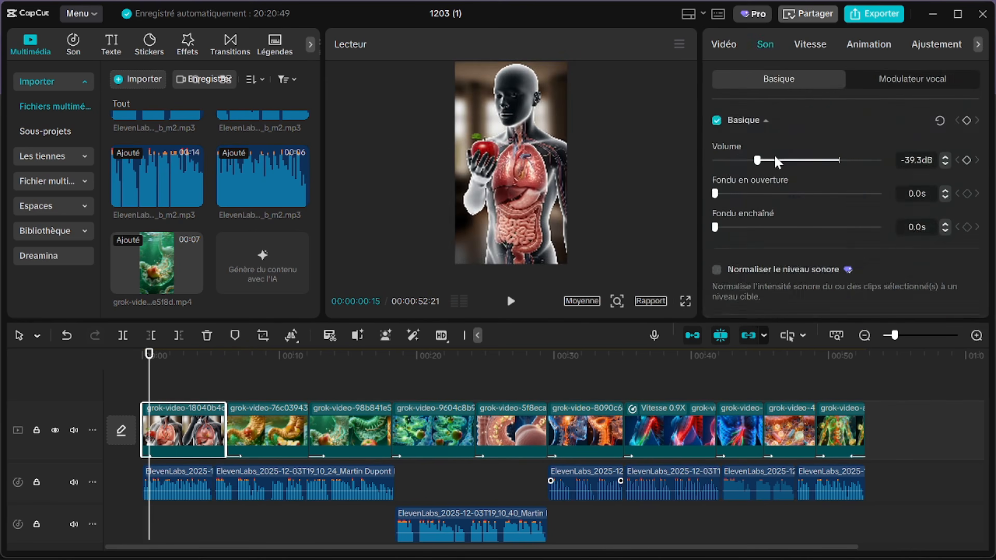
{"action": "key", "text": "space"}
{"action": "mouse_move", "coordinate": [757, 161]}
{"action": "left_mouse_down"}
{"action": "mouse_move", "coordinate": [838, 162]}
{"action": "mouse_move", "coordinate": [821, 161]}
{"action": "left_mouse_up"}
{"action": "left_click", "coordinate": [267, 434]}
{"action": "left_click", "coordinate": [434, 434]}
{"action": "left_click", "coordinate": [584, 433]}
{"action": "left_click", "coordinate": [671, 433]}
{"action": "left_click", "coordinate": [741, 433]}
Step: Generate automatic captions for the whole video with automatic source-language detection and no bilingual captions
{"action": "left_click", "coordinate": [175, 377]}
{"action": "left_click", "coordinate": [111, 45]}
{"action": "left_click", "coordinate": [54, 182]}
{"action": "left_click", "coordinate": [253, 101]}
{"action": "left_click", "coordinate": [219, 125]}
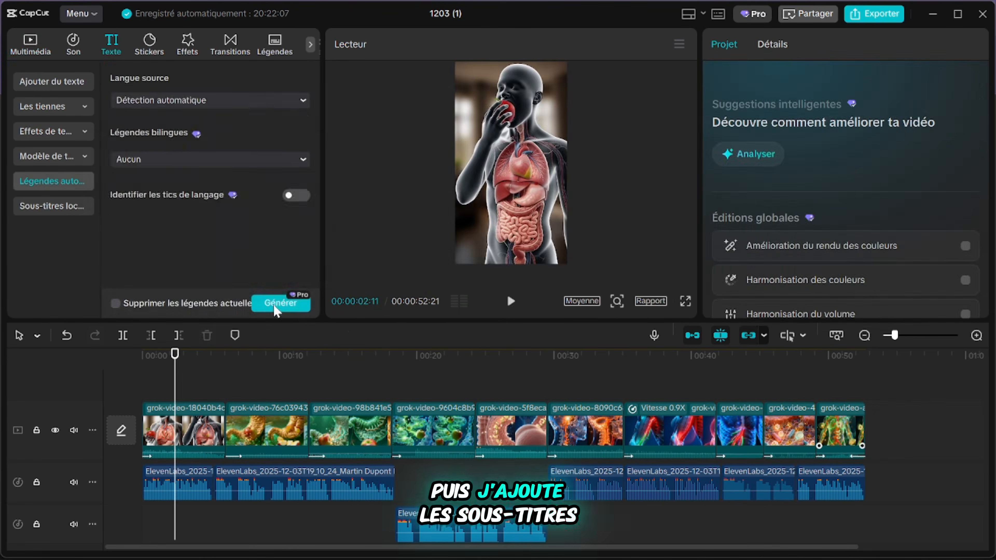
{"action": "left_click", "coordinate": [279, 303]}
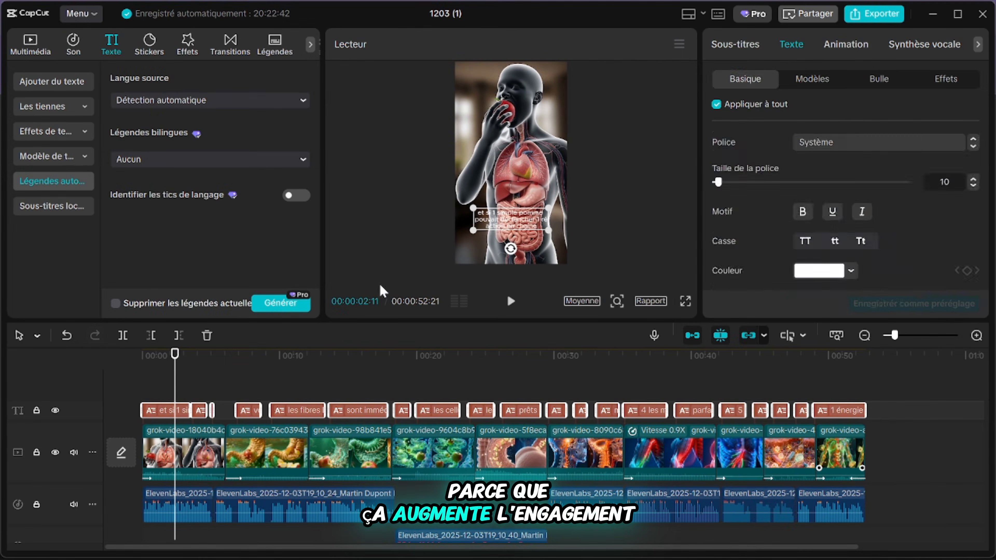
Step: Try caption templates on all subtitles, apply the thin white italic "The quick" style and play back the opening
{"action": "left_click", "coordinate": [813, 78]}
{"action": "left_click", "coordinate": [918, 228]}
{"action": "left_click", "coordinate": [510, 301]}
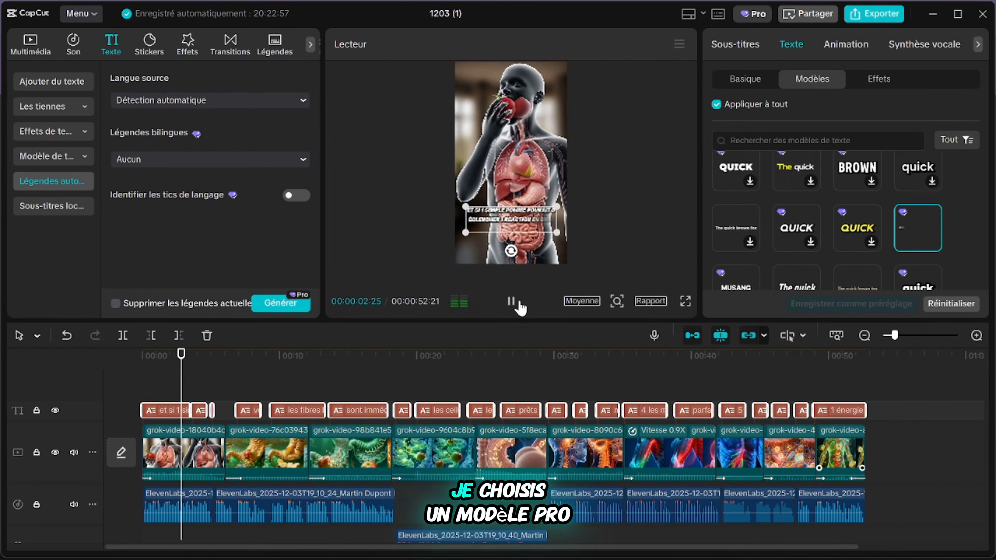
{"action": "scroll", "coordinate": [794, 215], "scroll_direction": "down", "scroll_amount": 5}
{"action": "left_click", "coordinate": [926, 251]}
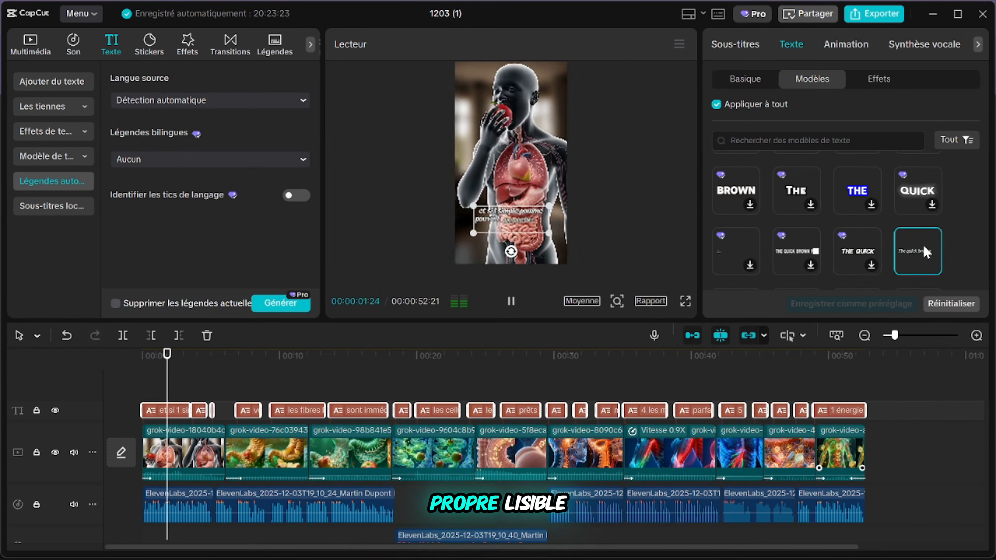
{"action": "left_click", "coordinate": [184, 385]}
{"action": "left_click", "coordinate": [167, 411]}
{"action": "left_click", "coordinate": [513, 302]}
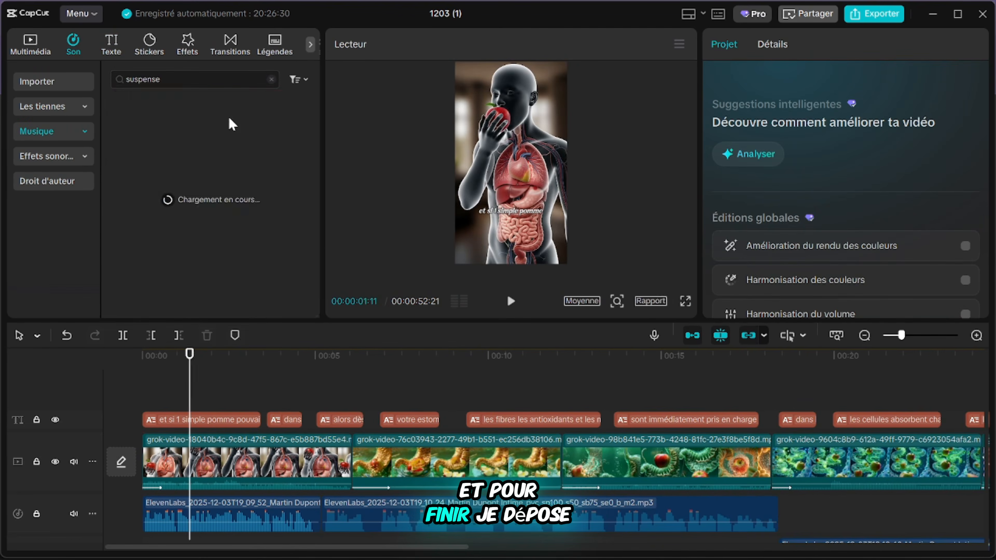
Step: Browse the "suspense" music results and add the track 80s Suspense beneath the voice-over from the start of the video
{"action": "left_click", "coordinate": [214, 111]}
{"action": "left_click", "coordinate": [212, 198]}
{"action": "scroll", "coordinate": [219, 185], "scroll_direction": "down", "scroll_amount": 2}
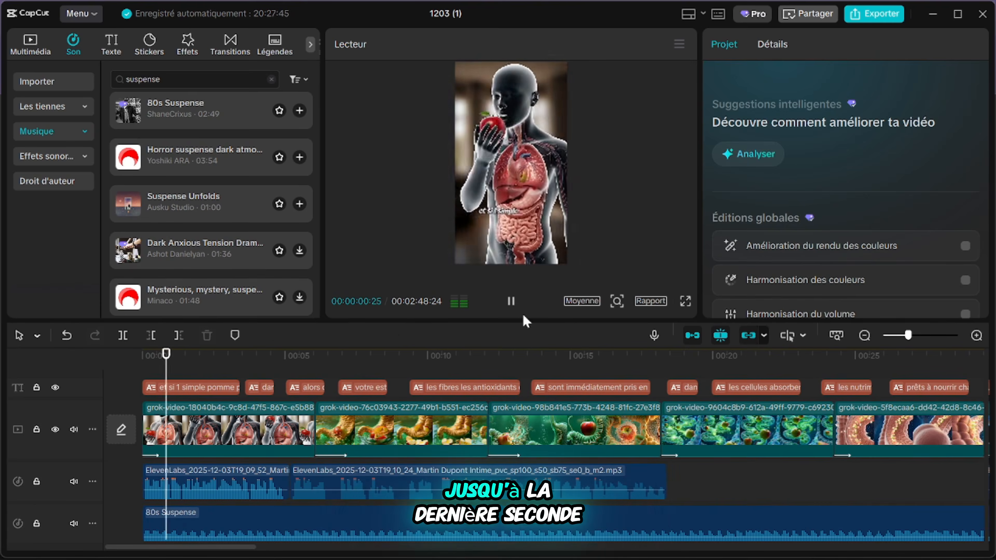
Step: Set the 80s Suspense music to -15.9 dB, delete its part beyond the end of the video and select the remaining part
{"action": "left_click", "coordinate": [273, 378]}
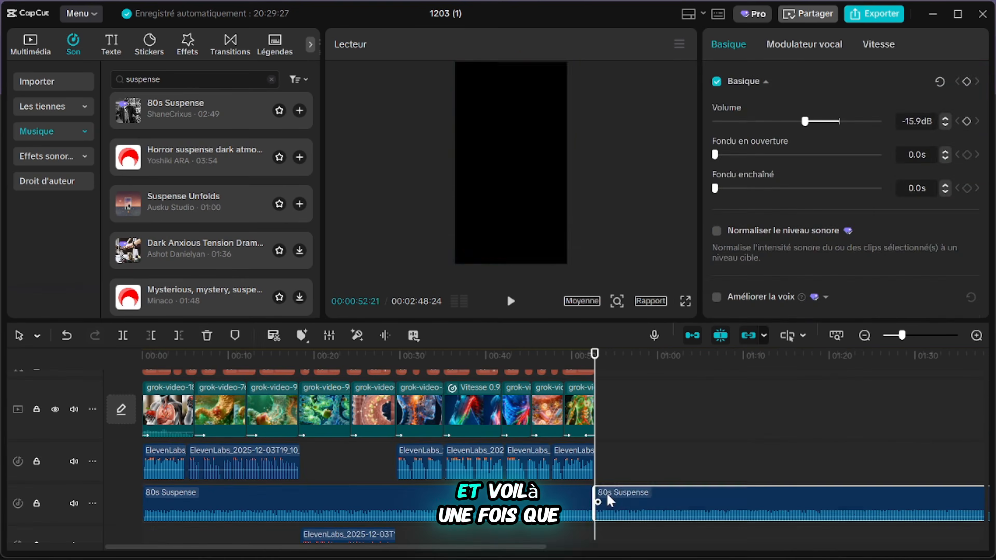
{"action": "left_click", "coordinate": [608, 499]}
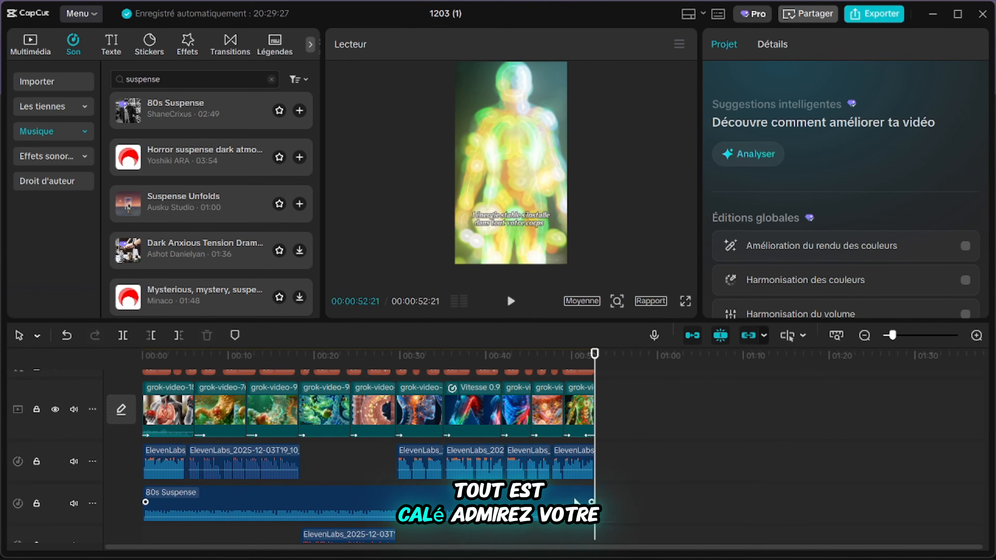
{"action": "left_click", "coordinate": [576, 502]}
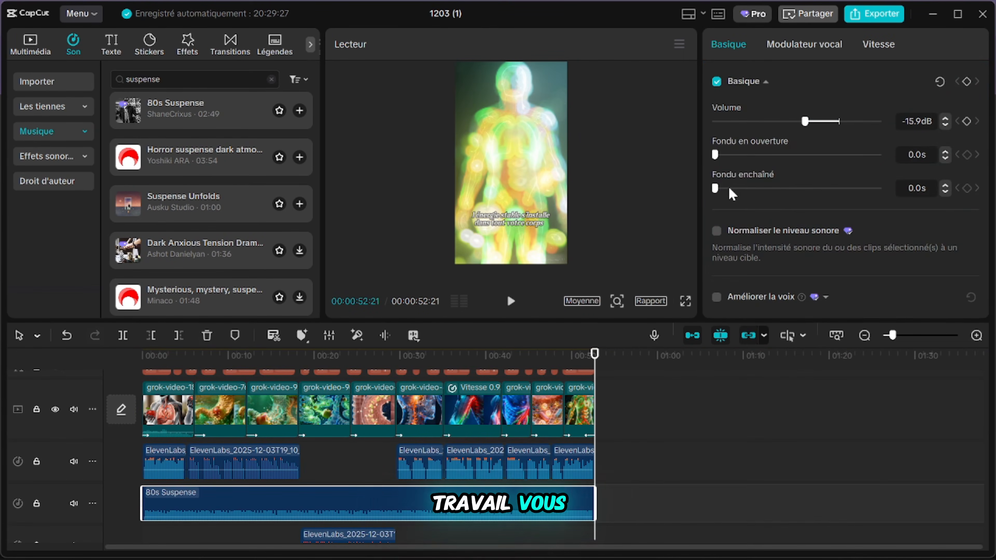